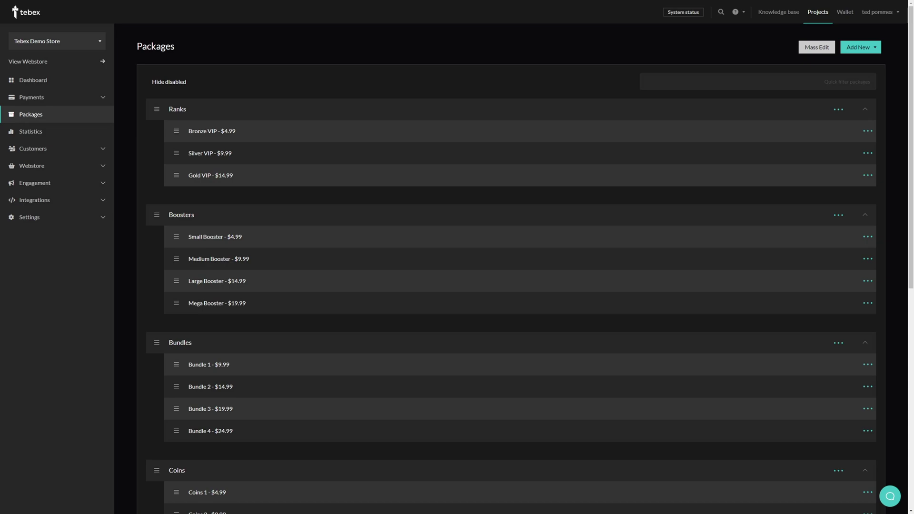
Scroll down the Packages list and open the Bundles category's '...' actions menu.
scroll(218, 306, down, 1)
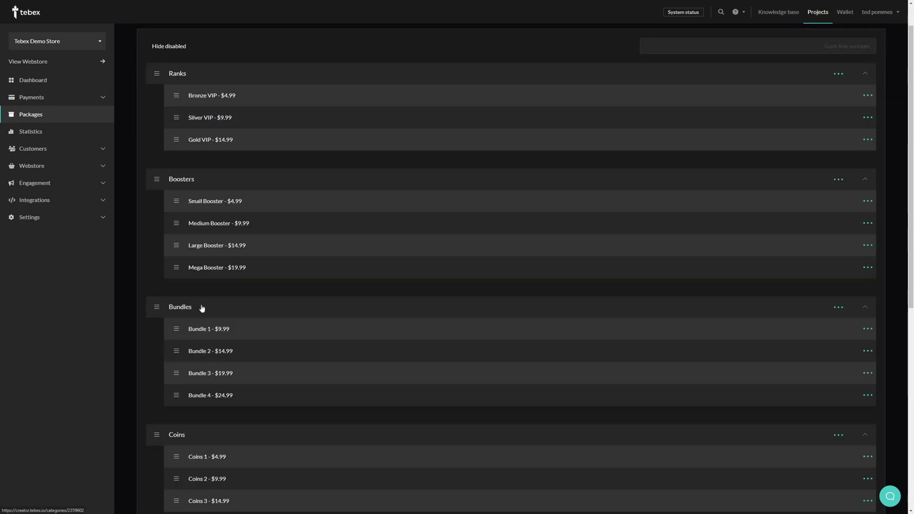
click(838, 309)
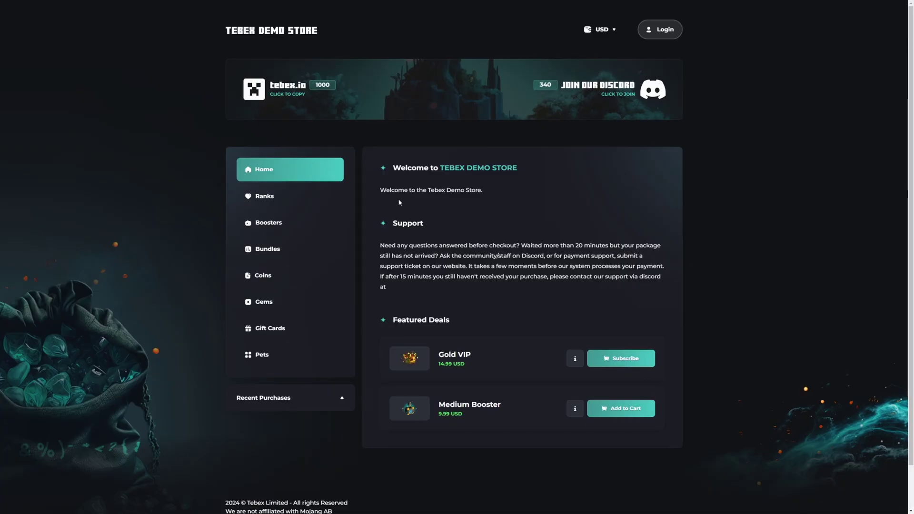
Browse the store's Bundles category and view Bundle 1's details.
click(288, 253)
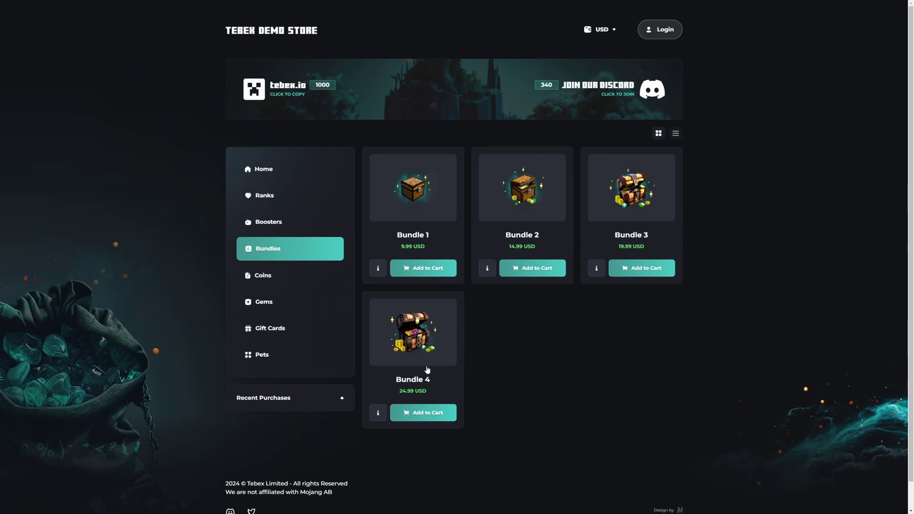
click(437, 196)
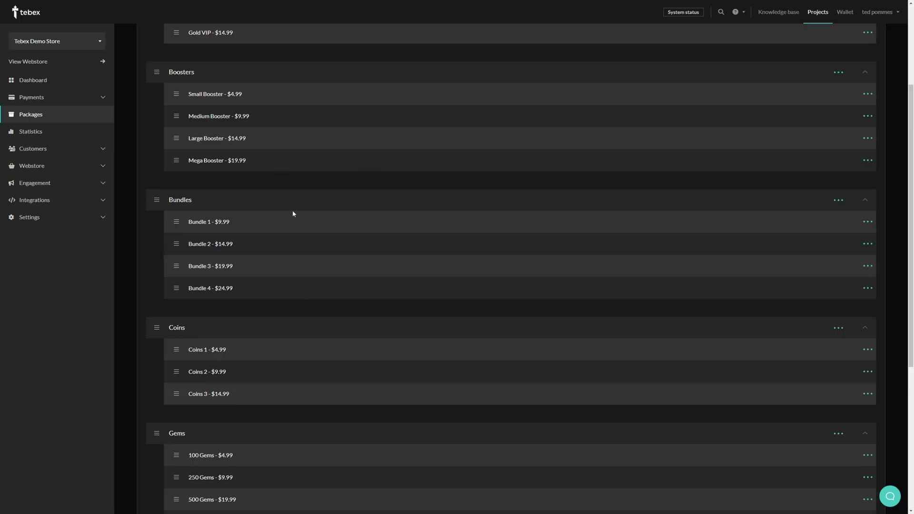
Choose Edit from the Bundles category's '...' menu.
click(837, 200)
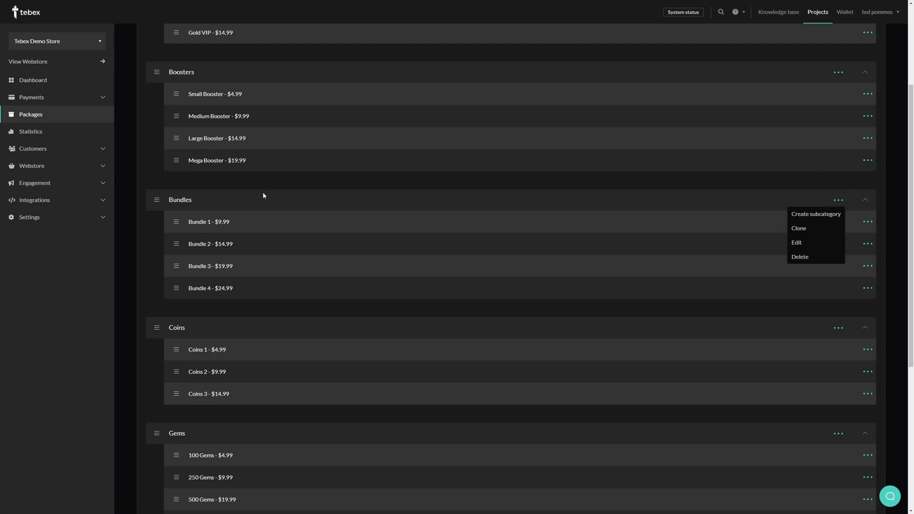
click(274, 199)
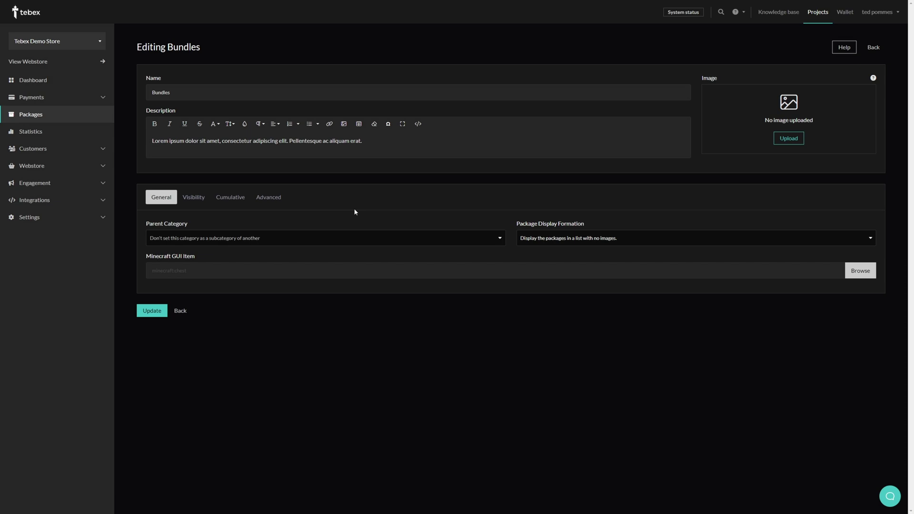
Set Ranks as the parent category of Bundles and click Update.
click(276, 238)
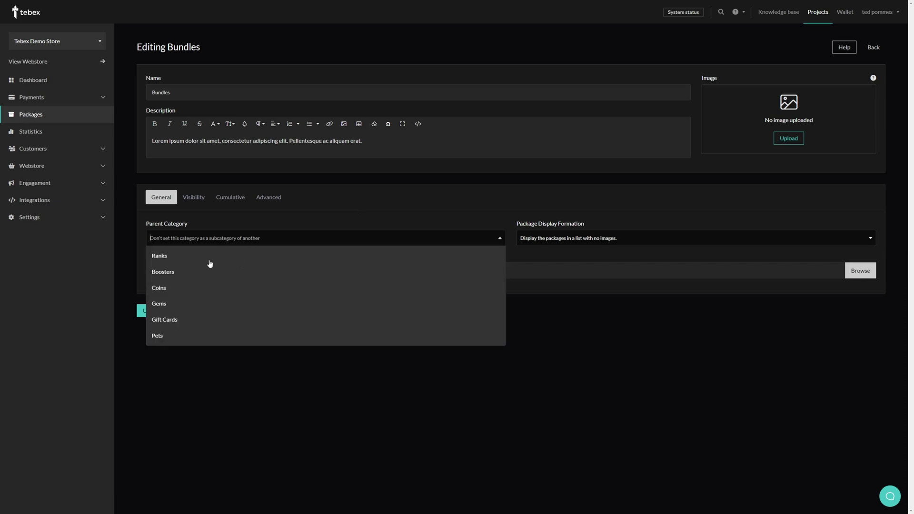
click(162, 258)
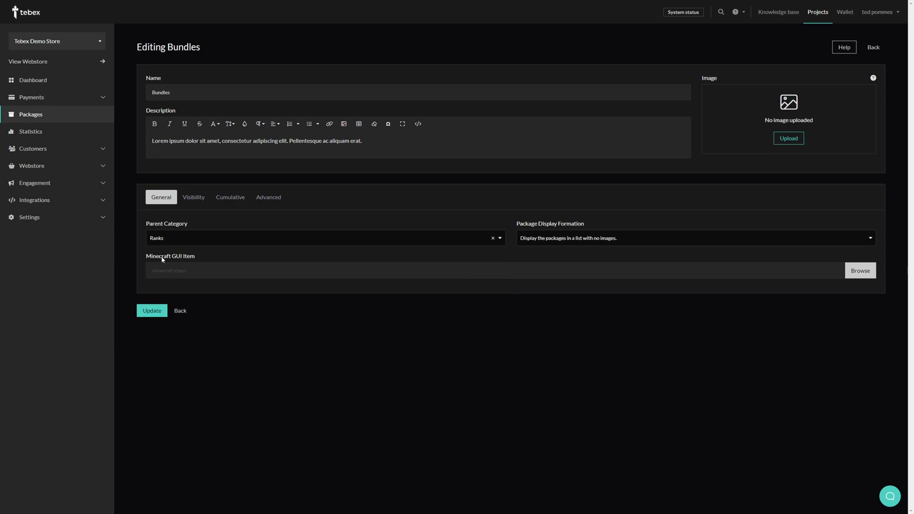
click(150, 310)
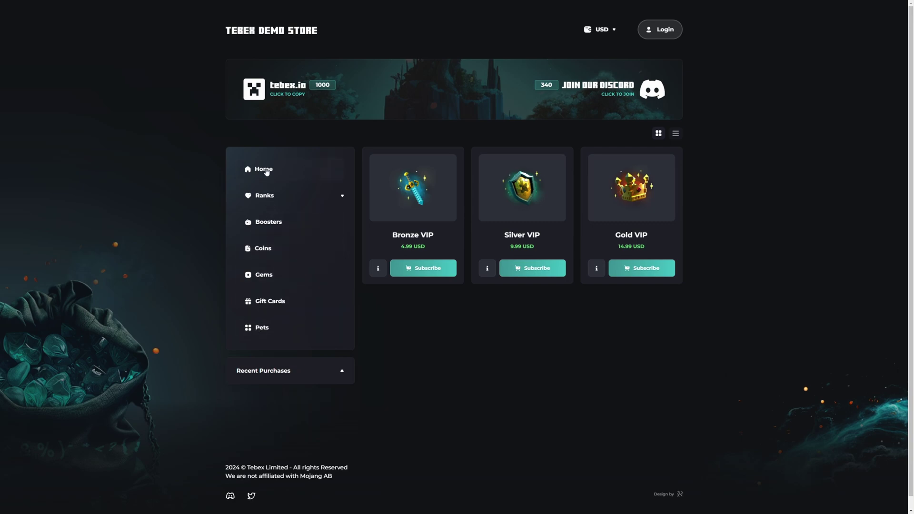
Expand Ranks in the store sidebar to see Bundles listed beneath it.
click(342, 198)
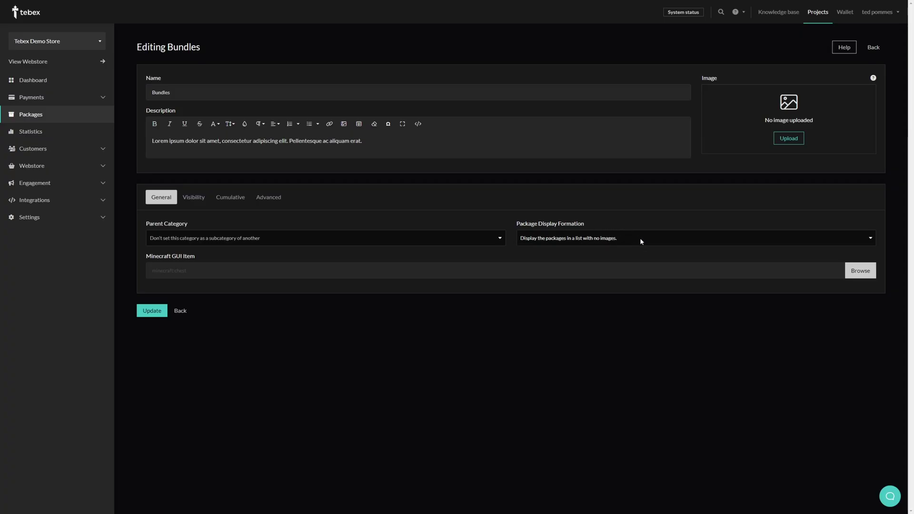
click(639, 240)
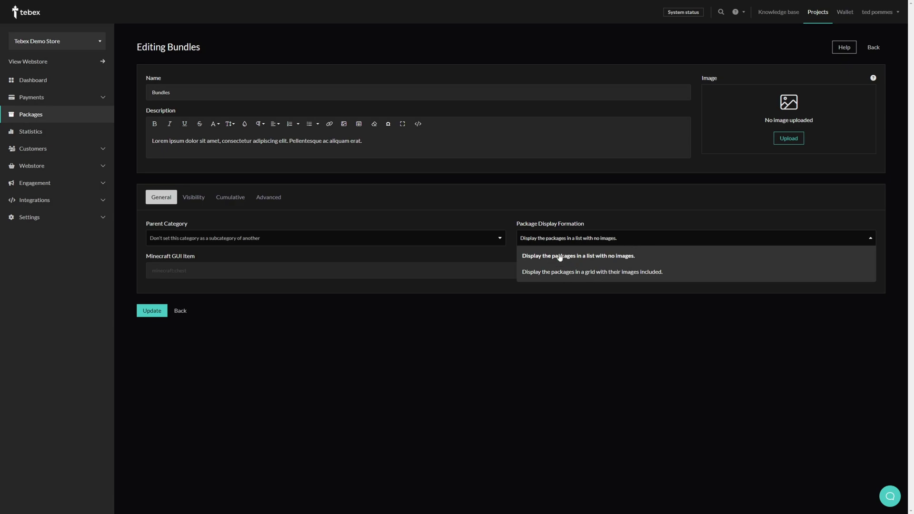
click(655, 306)
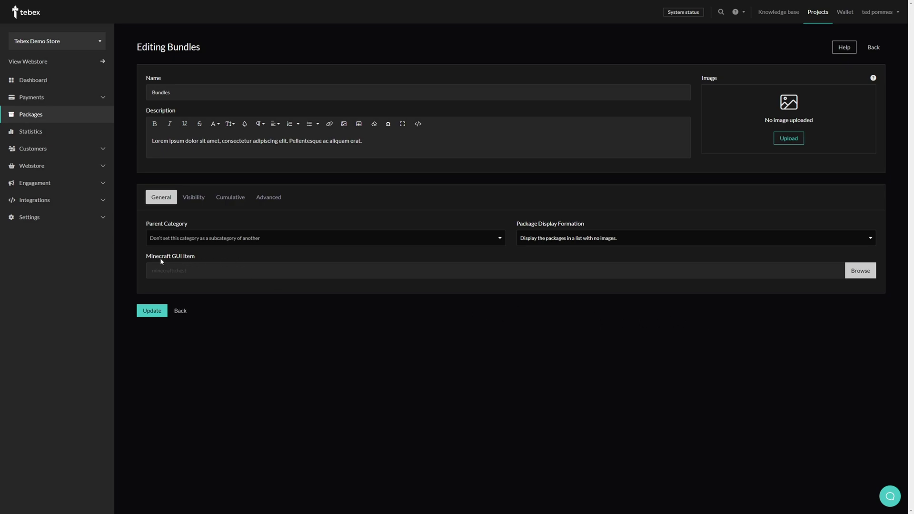
click(820, 271)
click(380, 42)
click(510, 44)
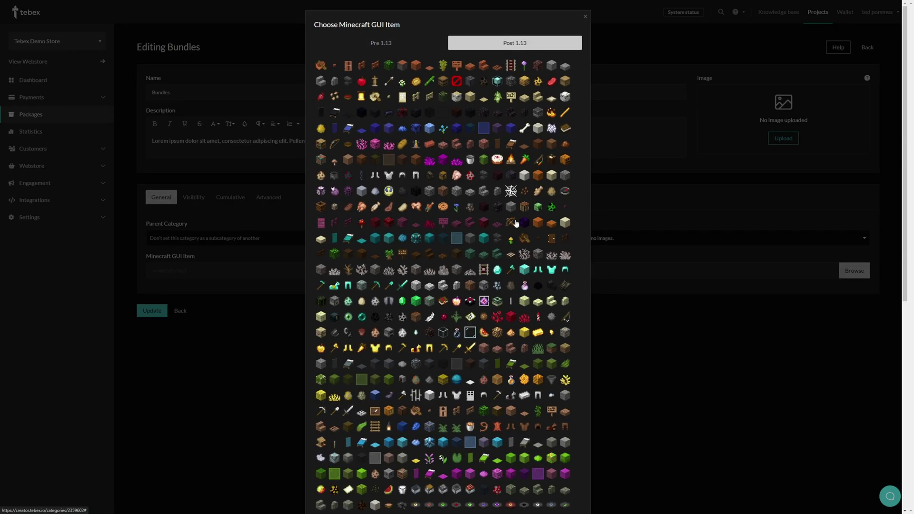
click(690, 393)
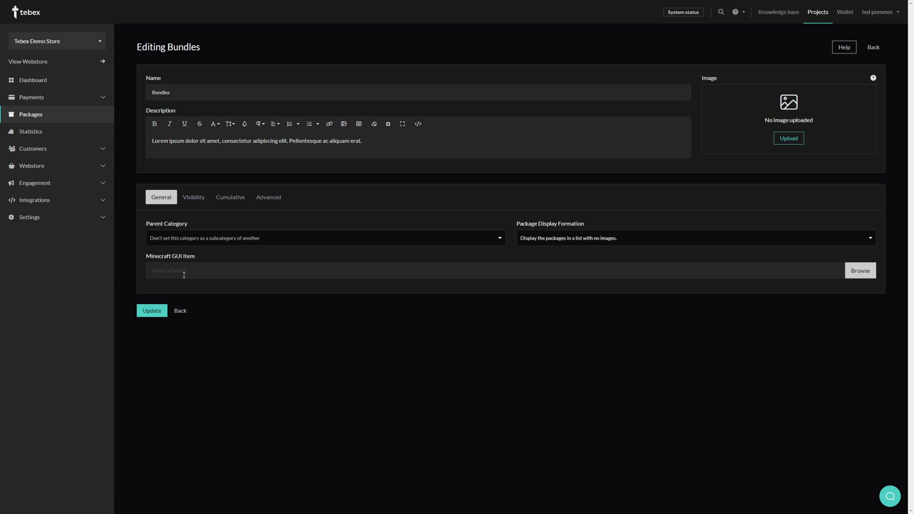
On the Visibility tab, browse the purchase-gating package list, expanding Coins and Boosters.
click(193, 197)
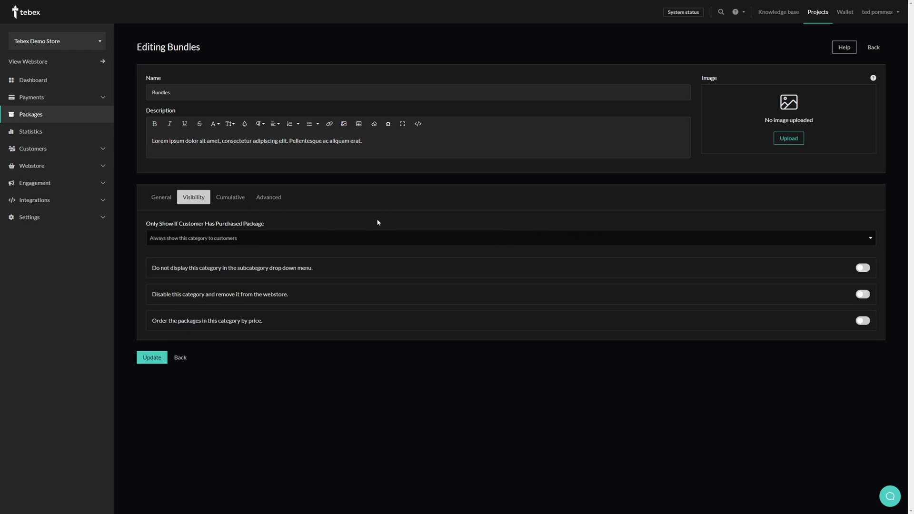
click(196, 242)
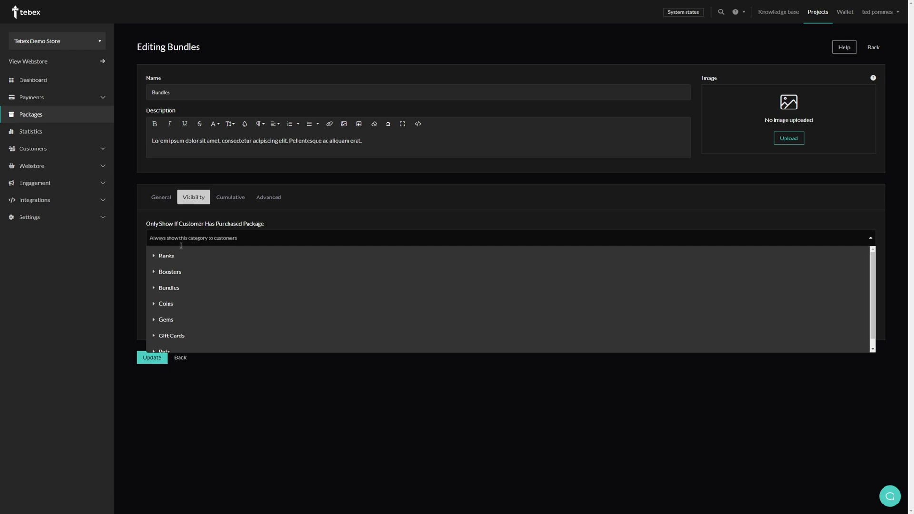
scroll(210, 285, down, 1)
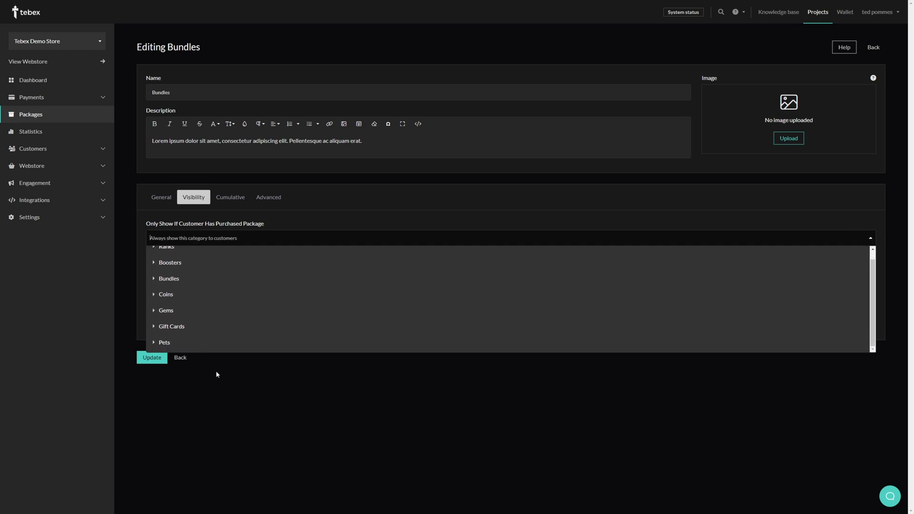
click(154, 294)
click(156, 296)
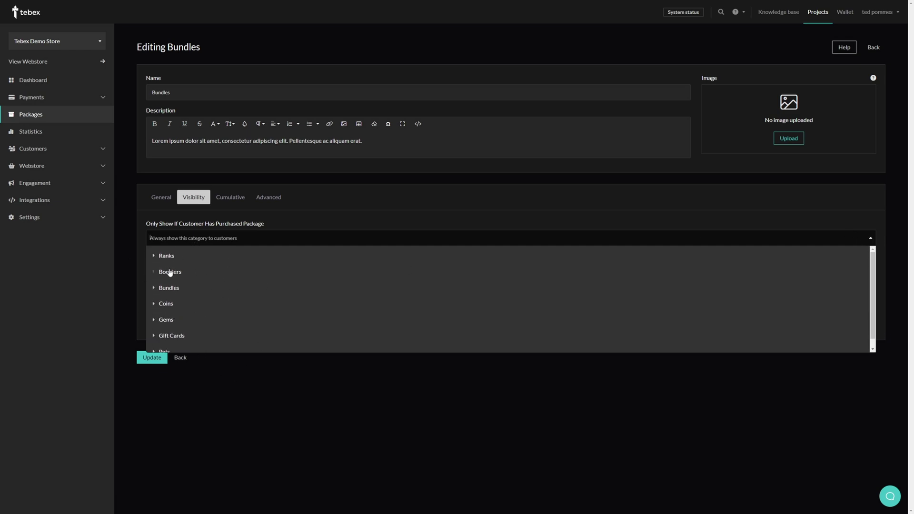
click(155, 271)
scroll(179, 311, down, 1)
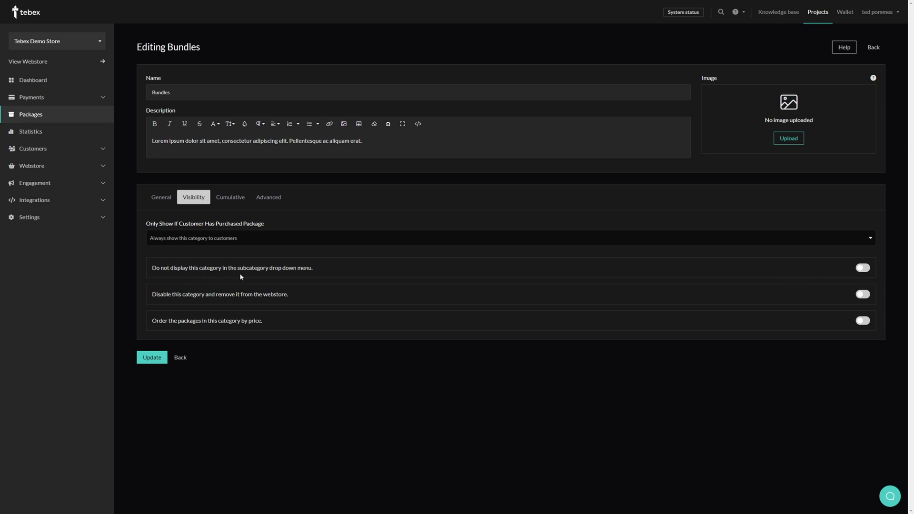
click(314, 274)
click(301, 266)
On the Cumulative tab, switch on cumulating purchases in this category.
click(229, 200)
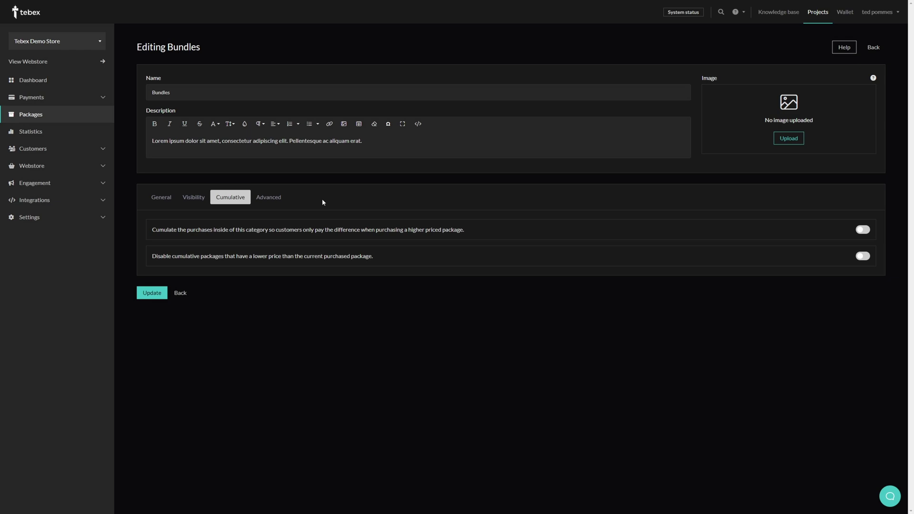
click(862, 231)
On the Advanced tab, select the slug 'bundles' without changing it.
click(269, 197)
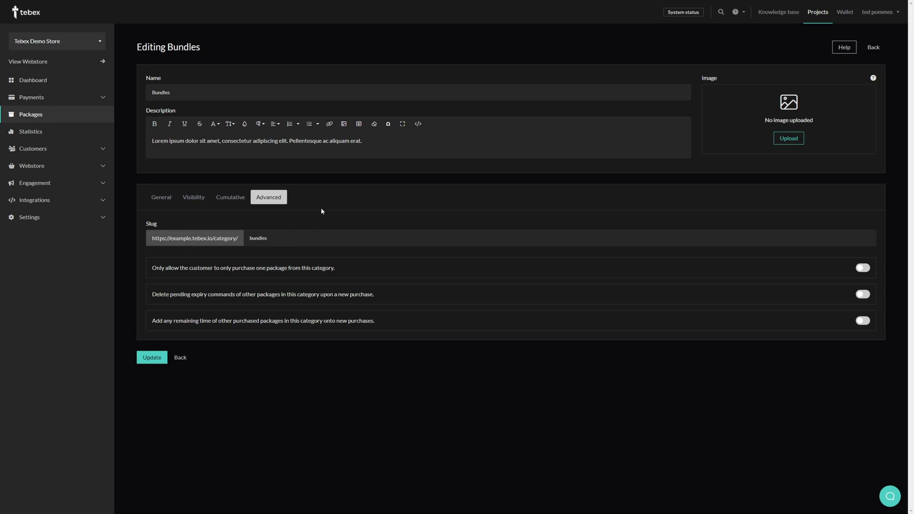
double_click(250, 239)
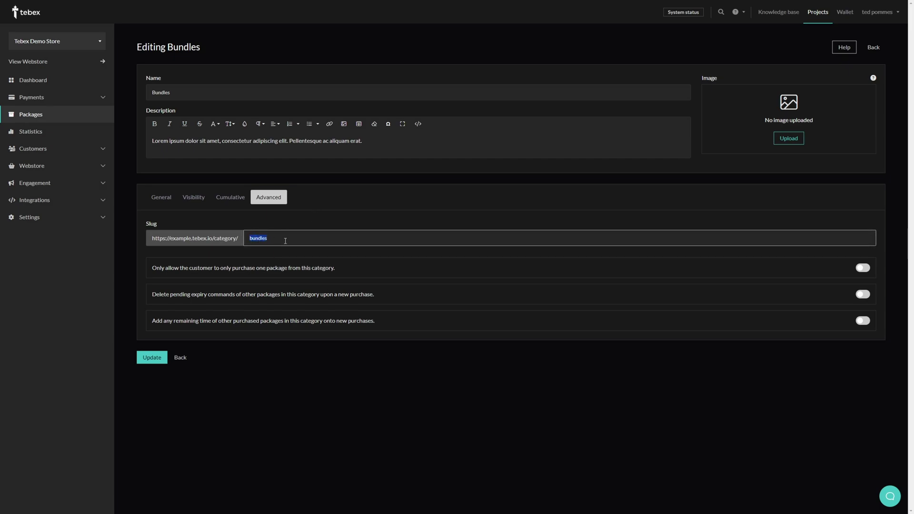
click(285, 241)
double_click(282, 238)
click(236, 245)
click(259, 239)
key(ctrl+a)
Enable the 'Delete pending expiry commands' and 'Add any remaining time' toggles.
drag(190, 295, 235, 294)
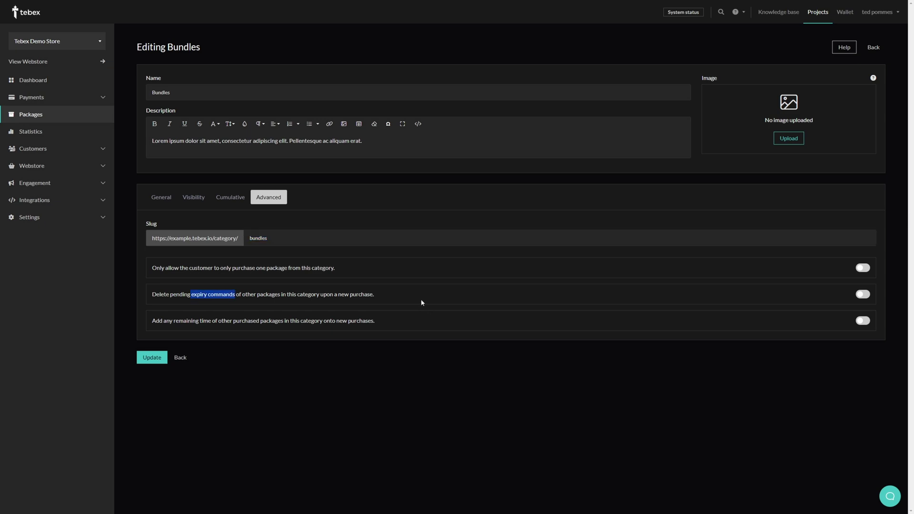
click(857, 298)
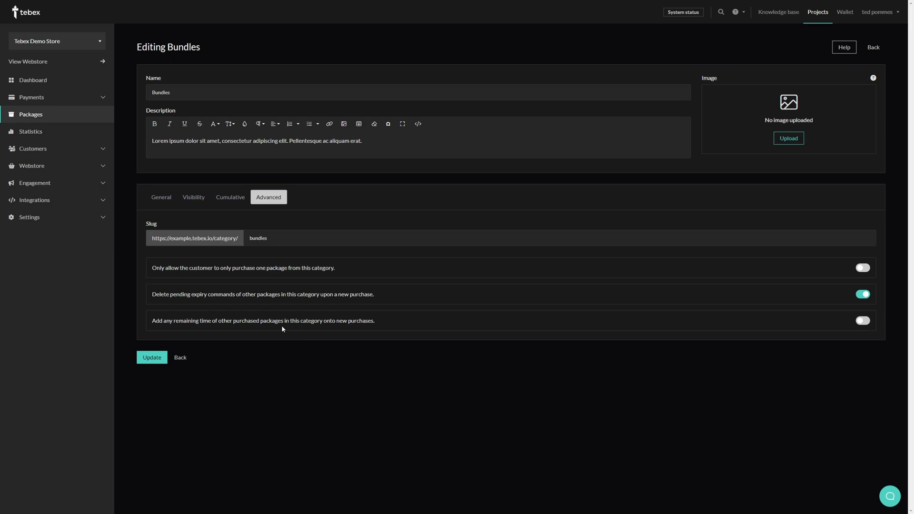
click(862, 321)
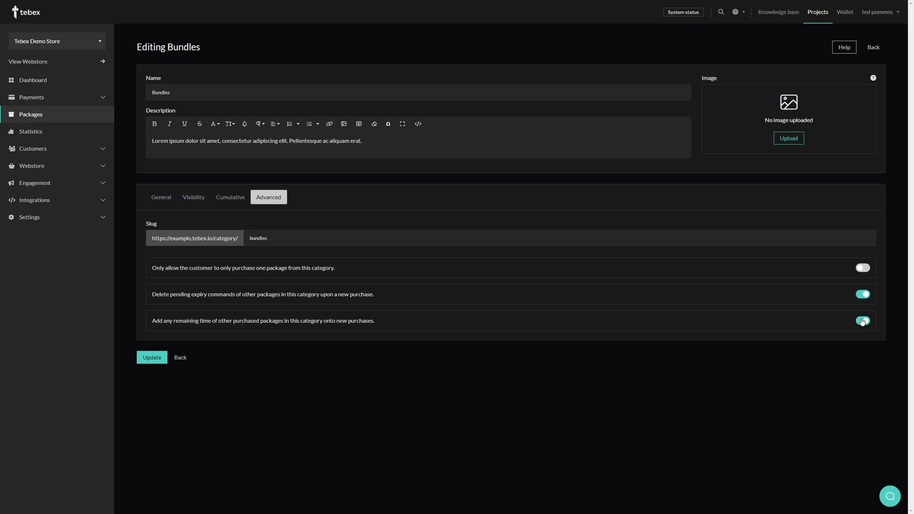